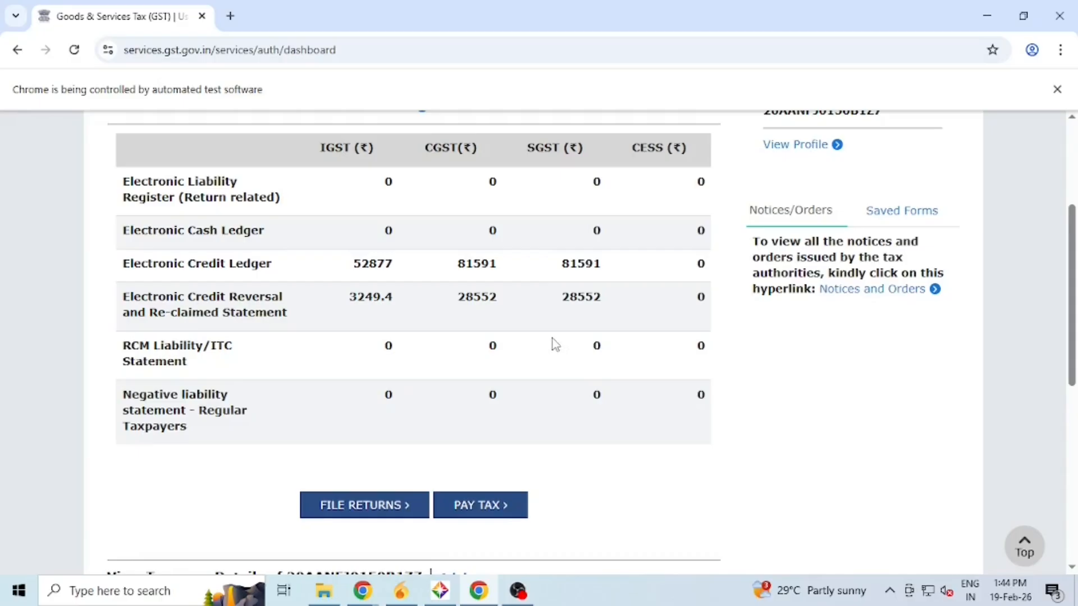
# - List the returns for January, Quarter 4 of 2025-26, showing GSTR-3B due 20/02/2026
pyautogui.click(359, 511)
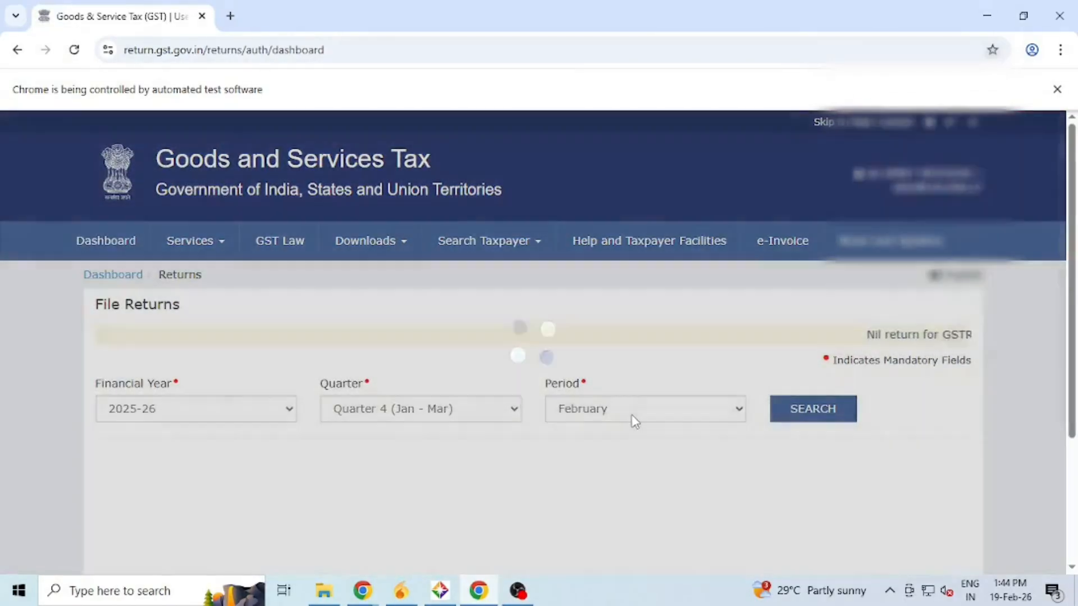
pyautogui.click(633, 416)
pyautogui.click(628, 435)
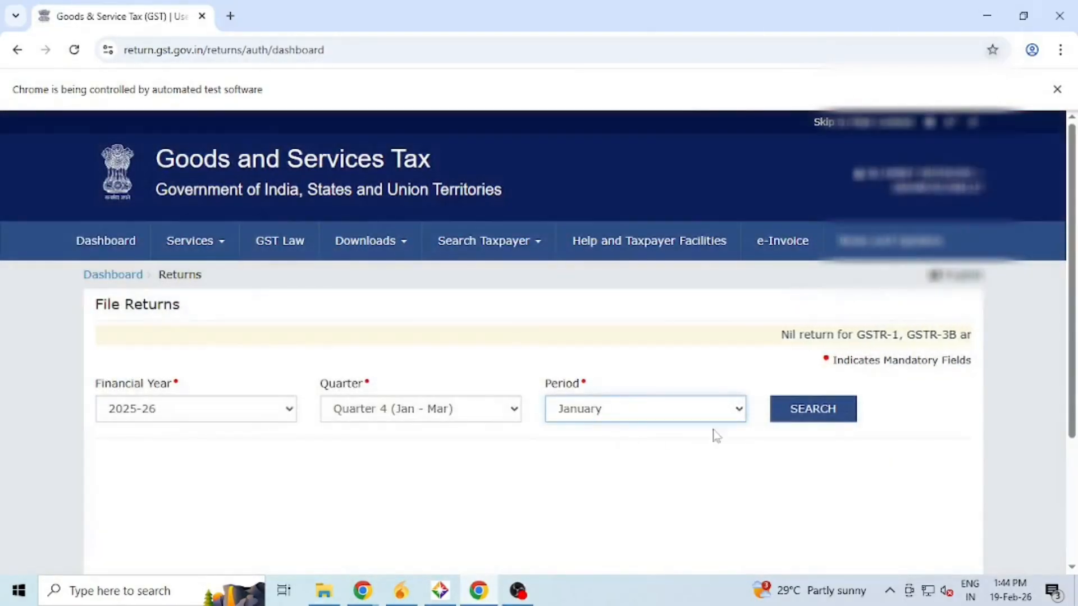
pyautogui.click(812, 412)
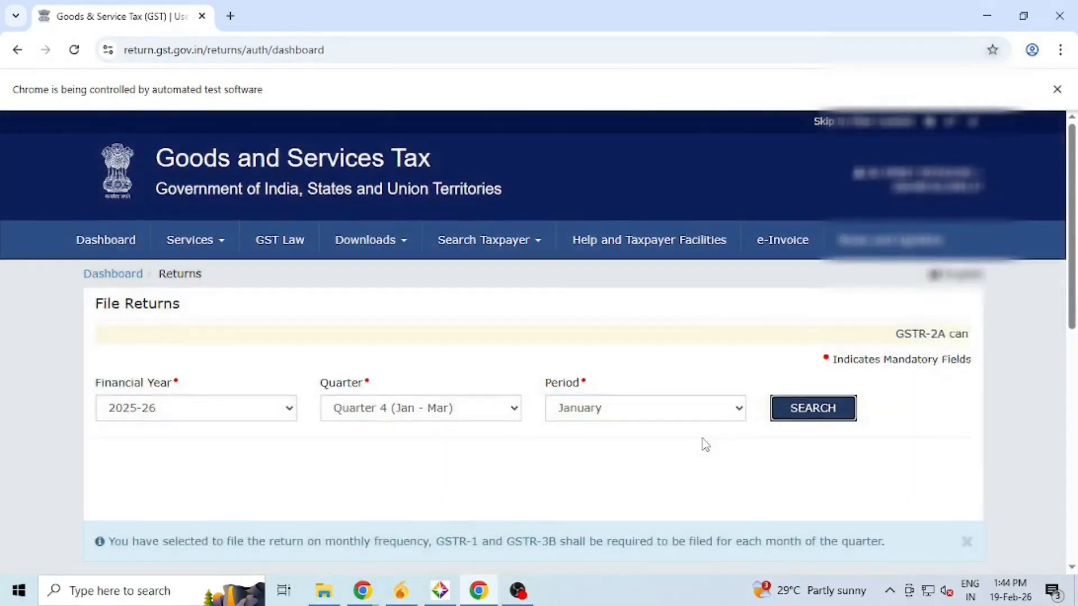
pyautogui.scroll(-7, 699, 439)
pyautogui.scroll(1, 697, 439)
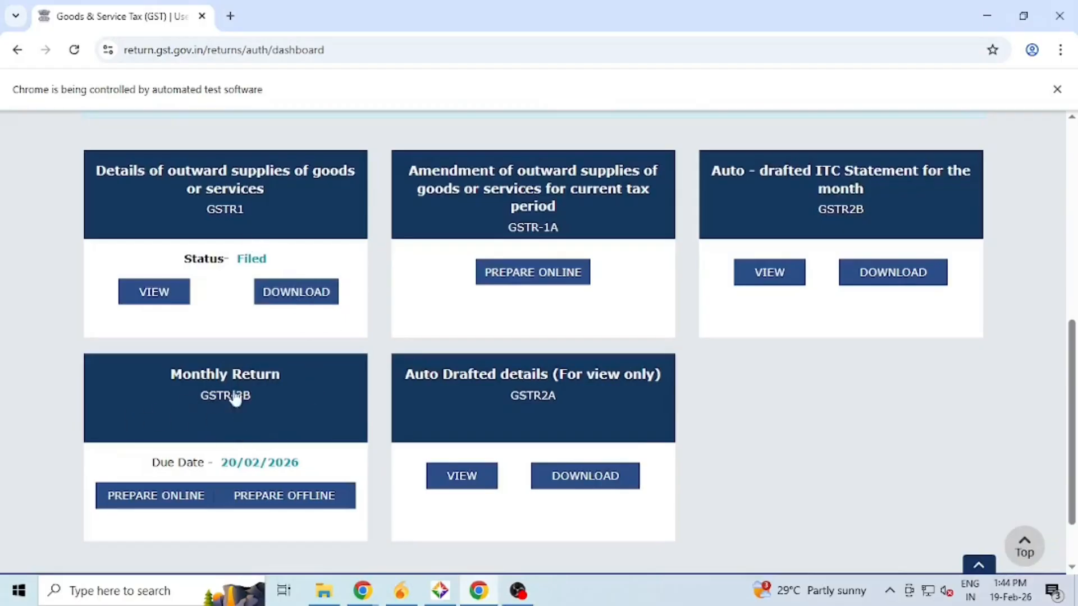
# - Open the January GSTR-3B online, dismiss the system-generated summary, and review liability and ITC tiles
pyautogui.click(270, 406)
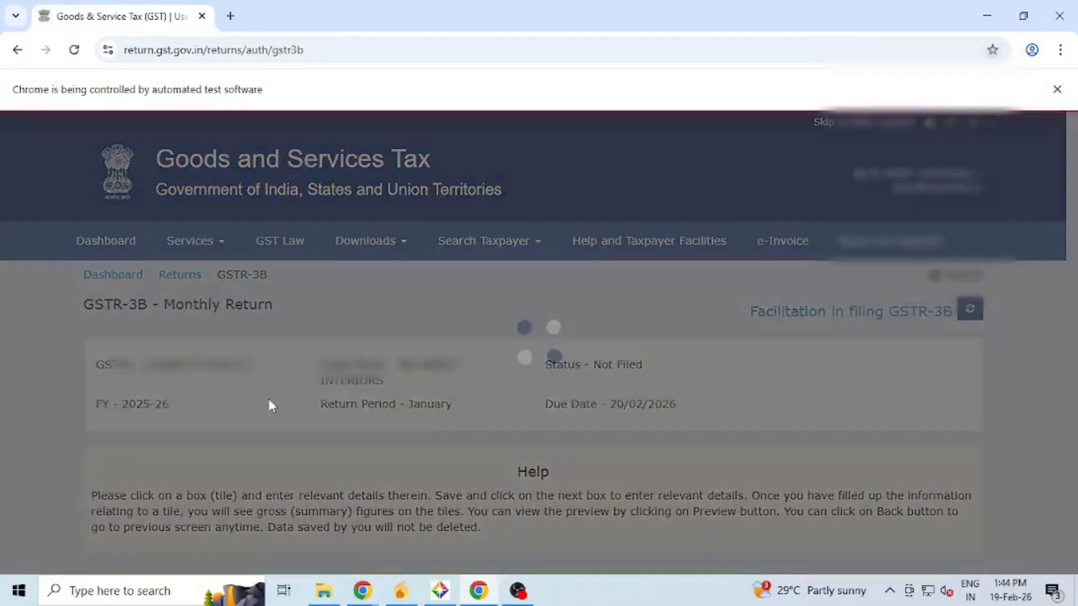
pyautogui.click(813, 466)
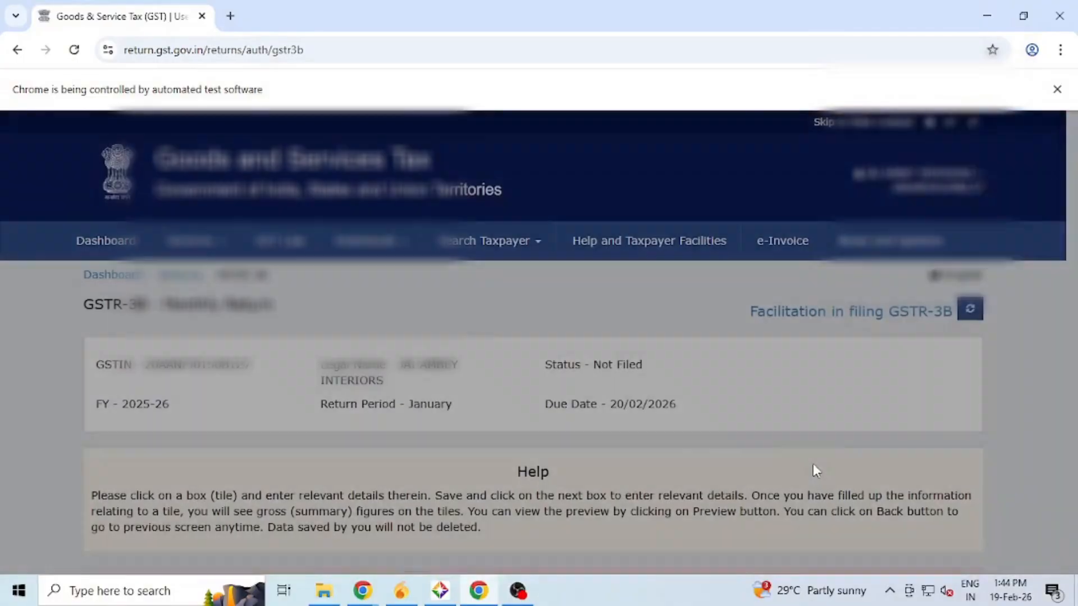
pyautogui.scroll(-8, 813, 469)
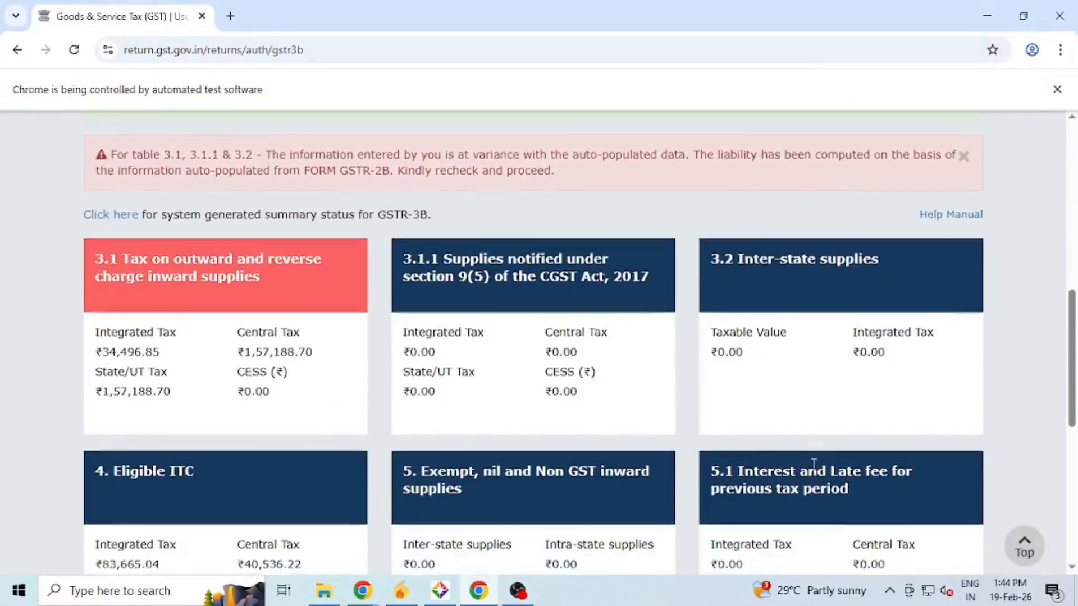
pyautogui.scroll(-5, 813, 464)
pyautogui.scroll(6, 810, 473)
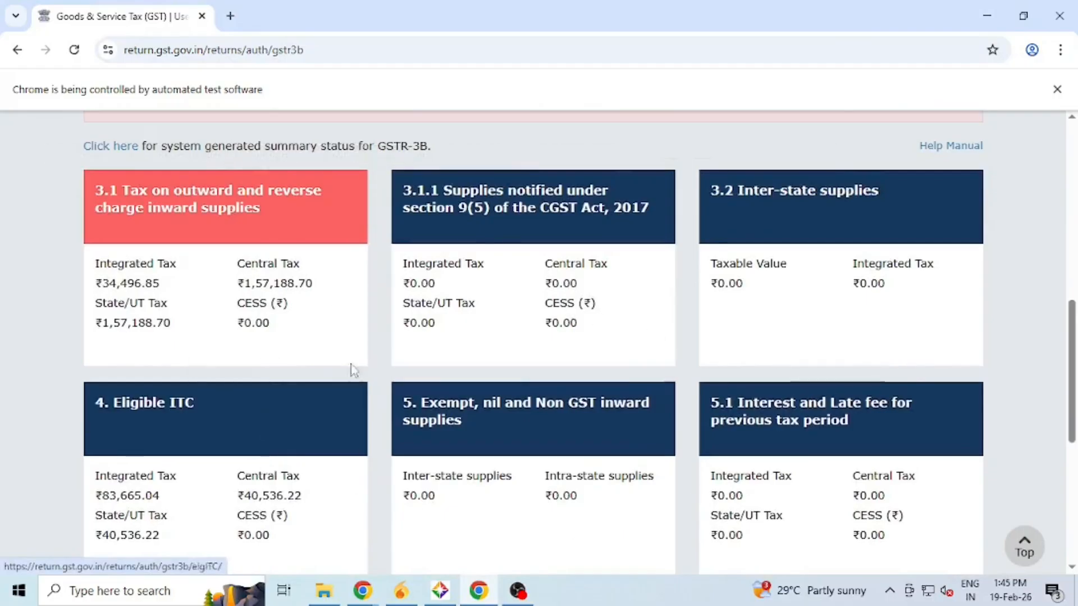
pyautogui.scroll(-2, 530, 429)
pyautogui.scroll(-5, 530, 429)
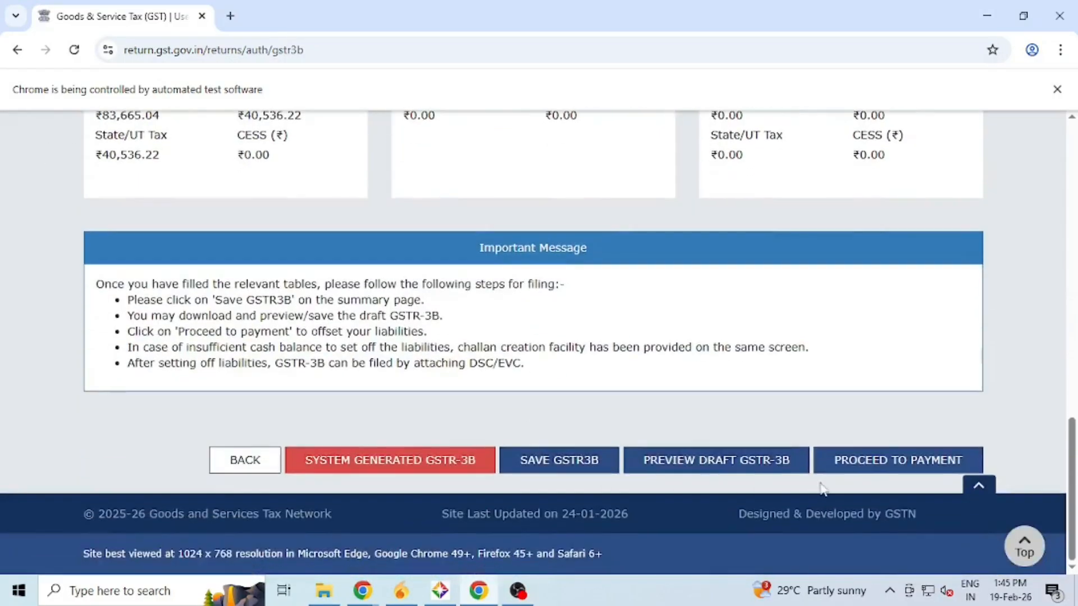
# - Continue past the variance warning to the 6.1 Payment of tax page's ITC table
pyautogui.click(898, 461)
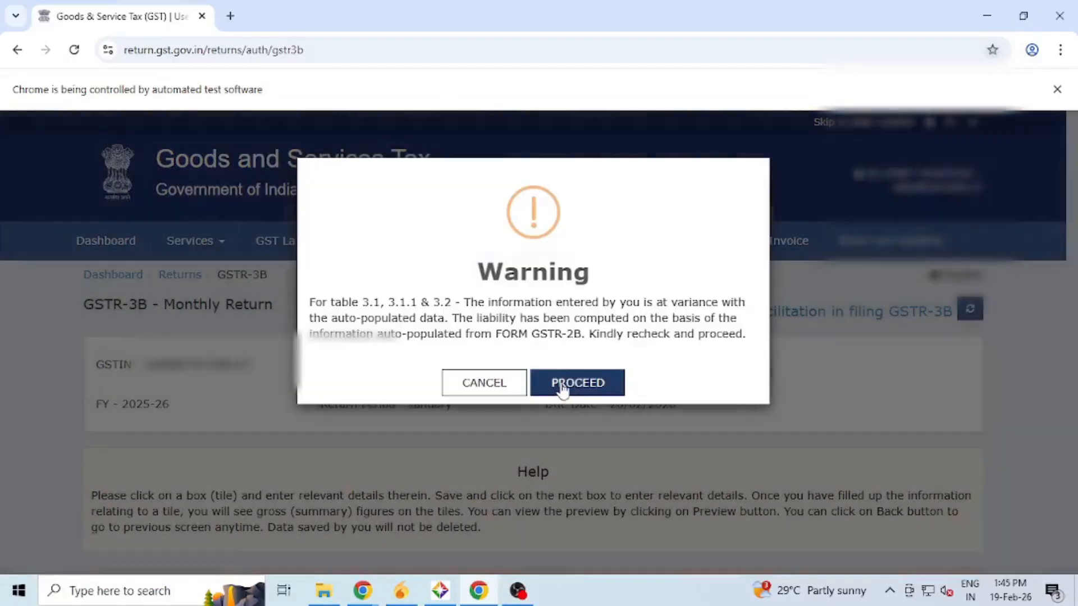
pyautogui.click(562, 386)
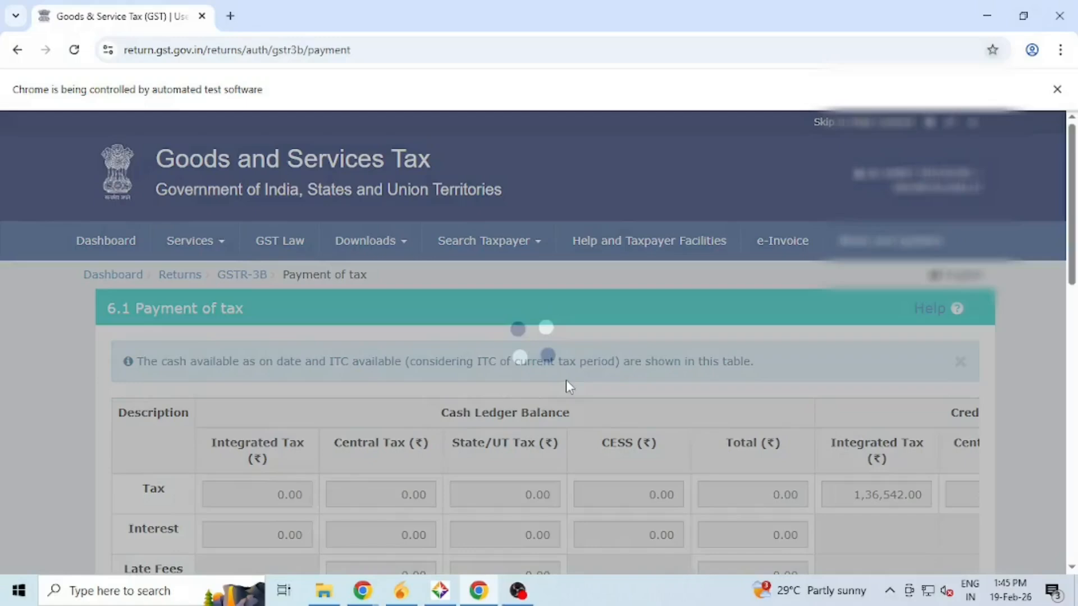
pyautogui.scroll(-10, 567, 386)
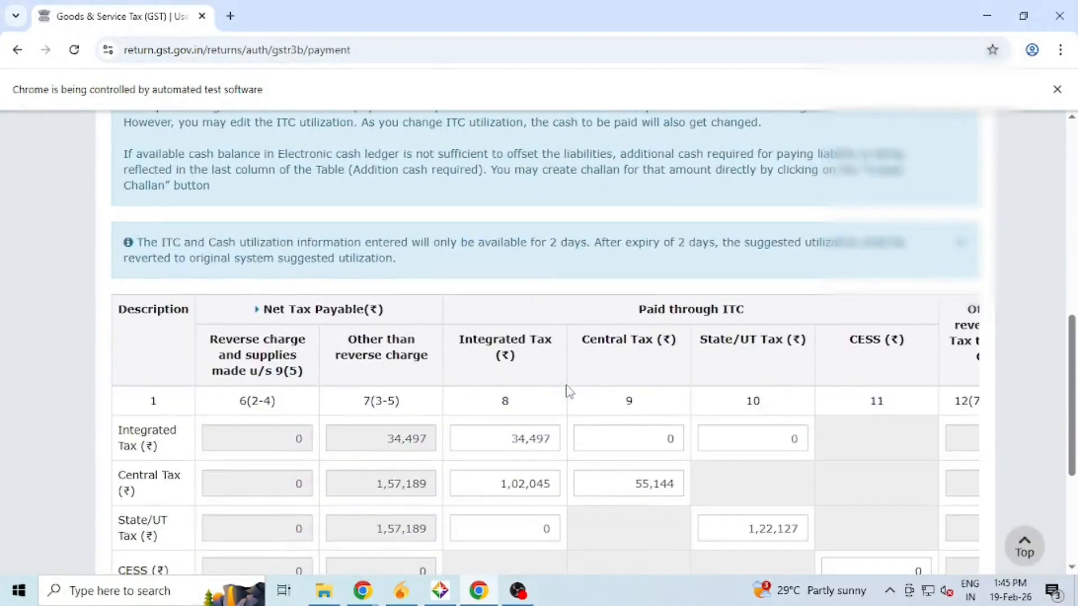
pyautogui.scroll(-3, 567, 386)
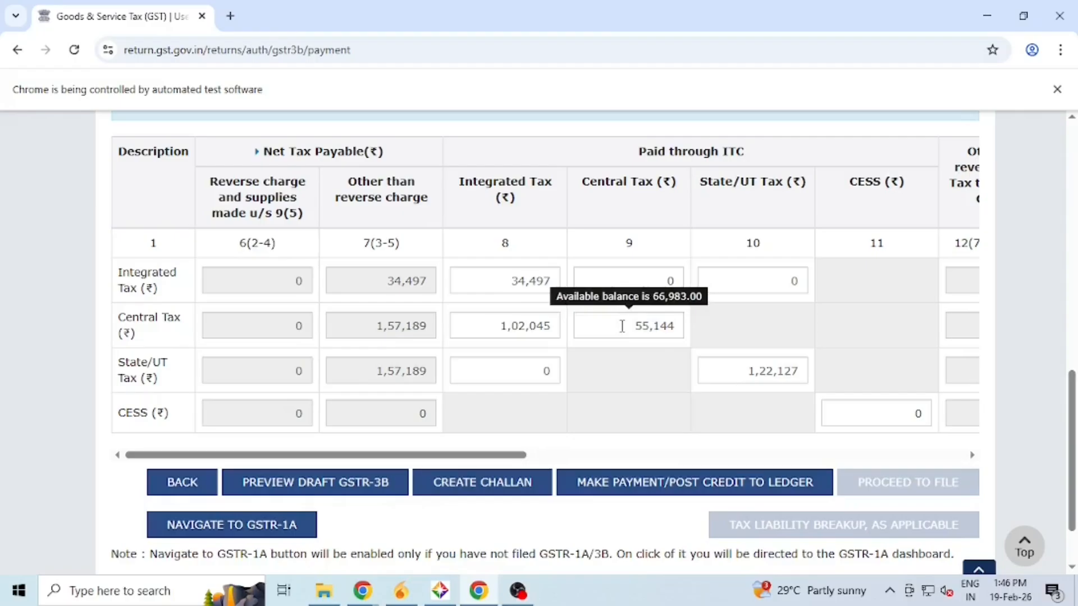
# - Enter 51023 as IGST credit for Central and State/UT Tax, and clear the Central Tax credit
pyautogui.moveTo(486, 325); pyautogui.dragTo(550, 324)
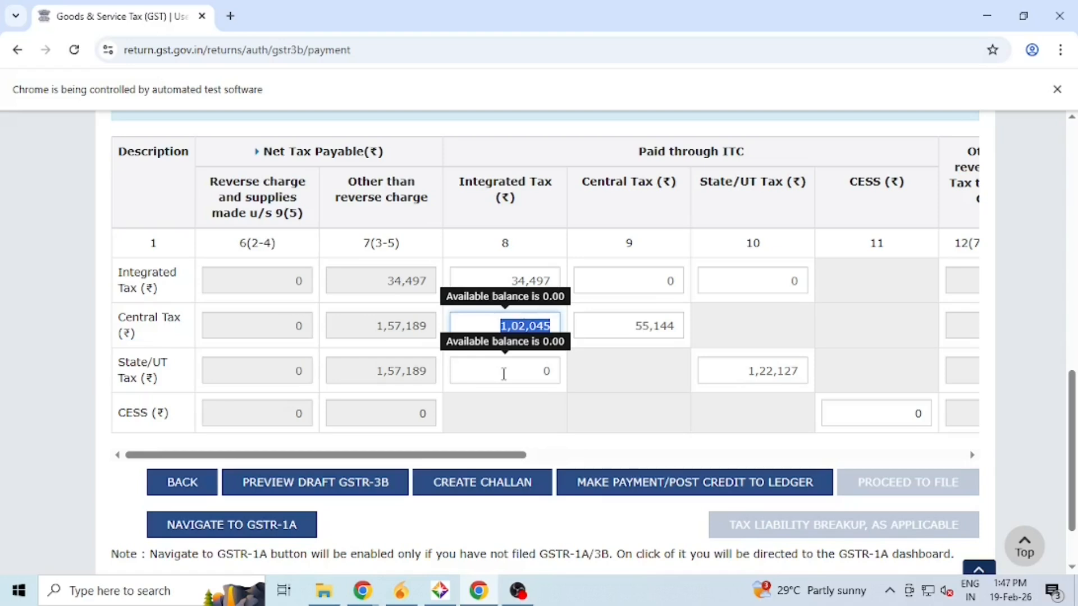
pyautogui.scroll(-2, 503, 374)
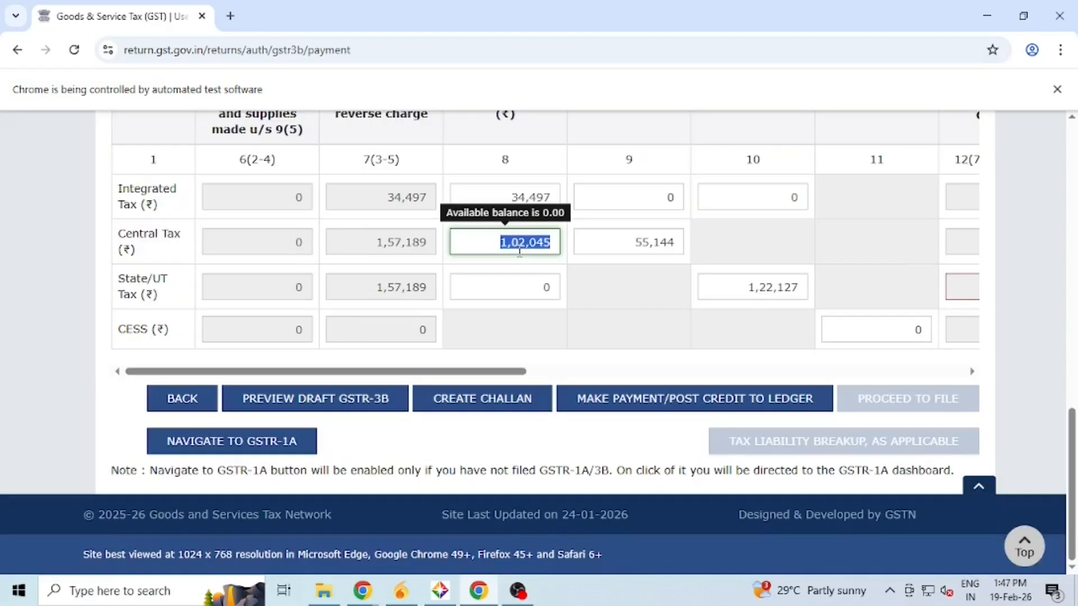
pyautogui.write('51023')
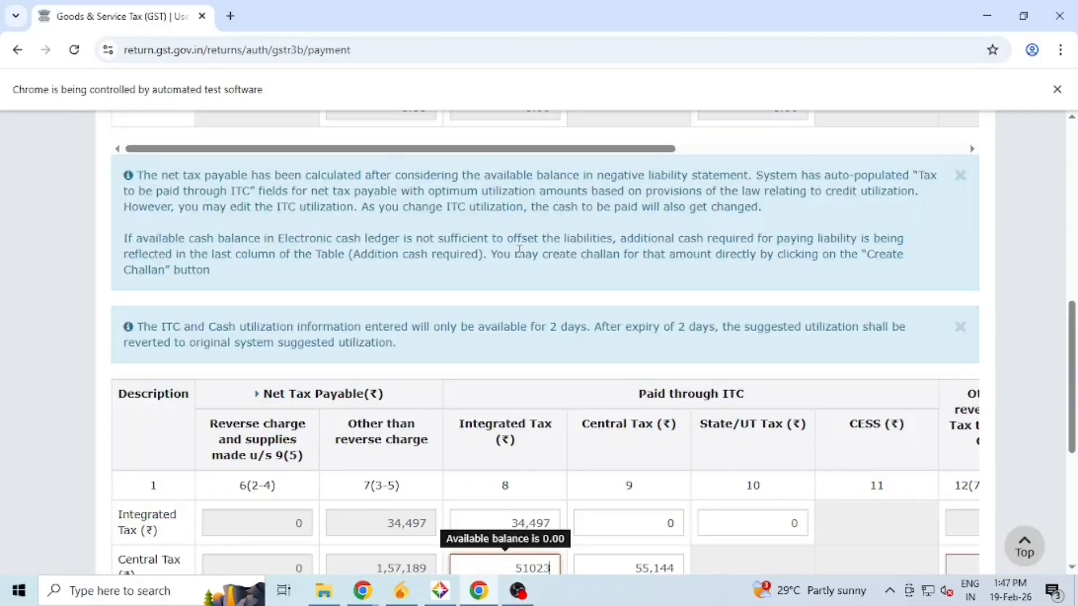
pyautogui.scroll(-4, 519, 250)
pyautogui.click(529, 453)
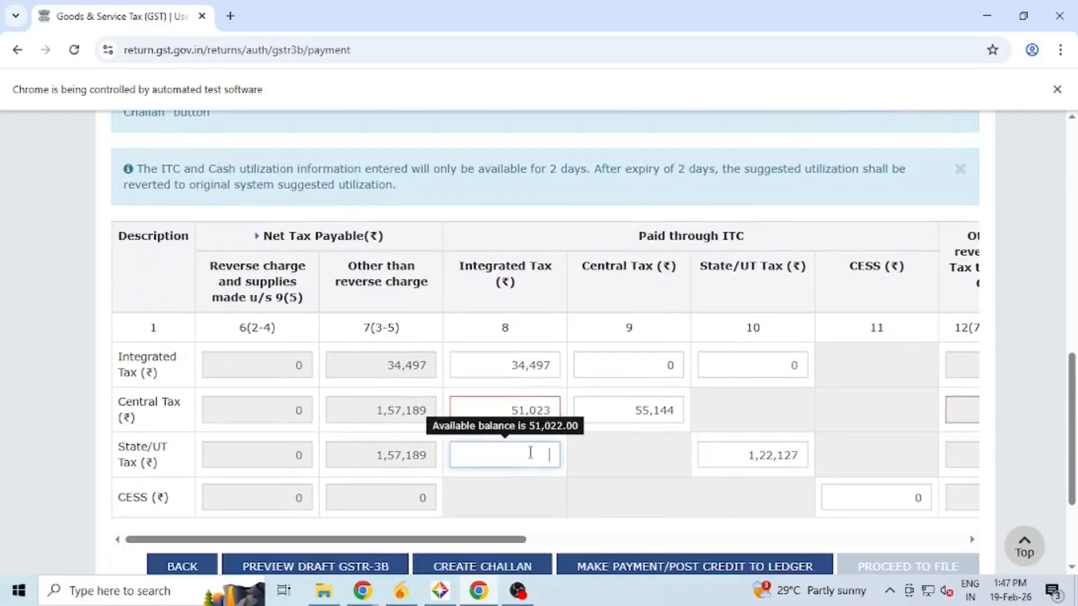
pyautogui.write('51023')
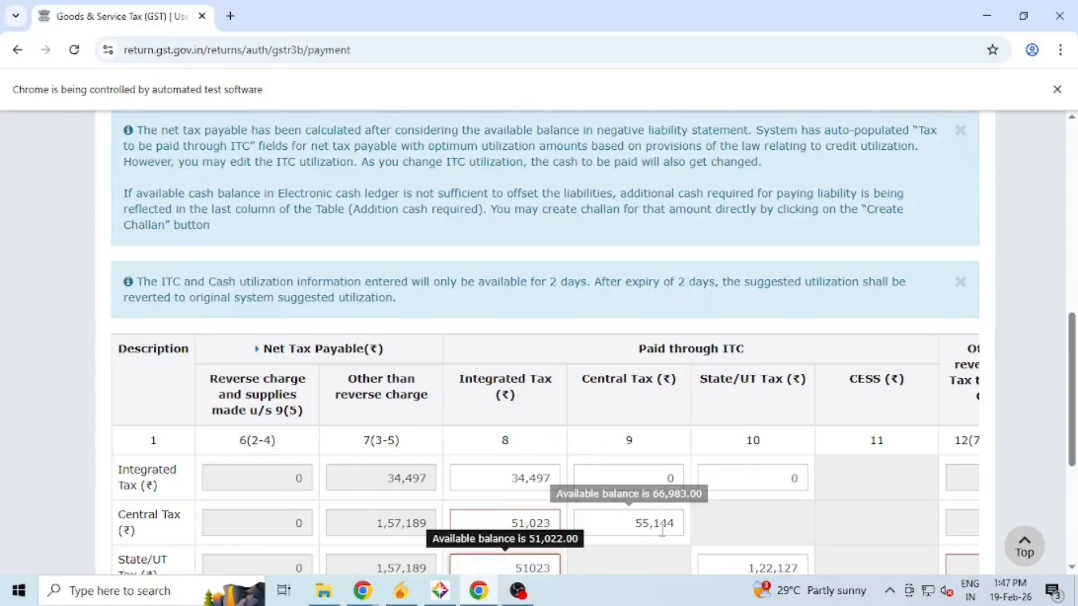
pyautogui.click(645, 525)
pyautogui.moveTo(633, 524); pyautogui.dragTo(693, 530)
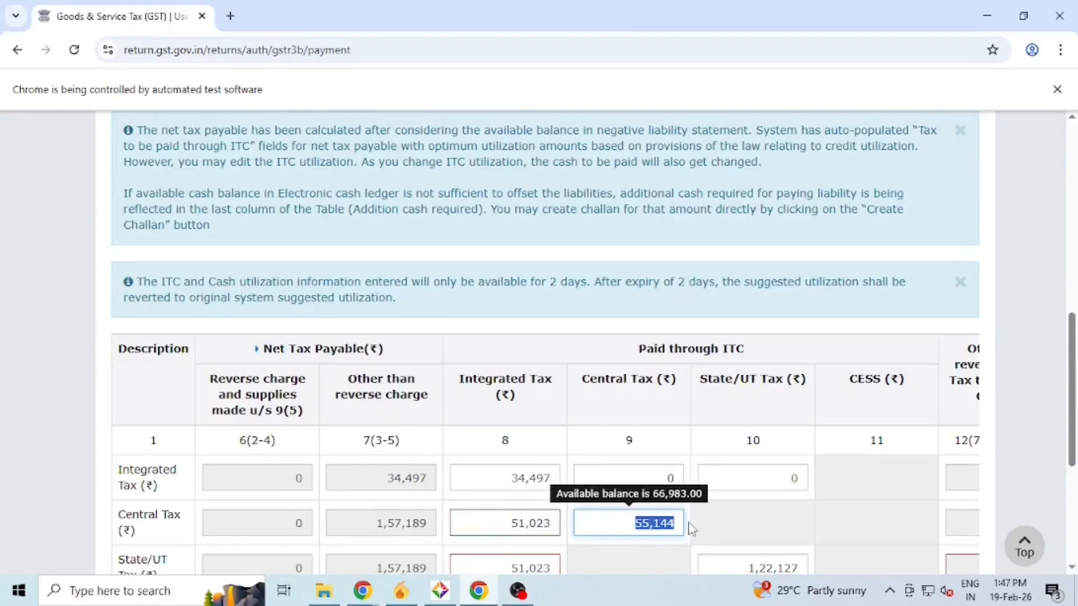
pyautogui.scroll(-3, 777, 512)
pyautogui.moveTo(509, 497); pyautogui.dragTo(556, 498)
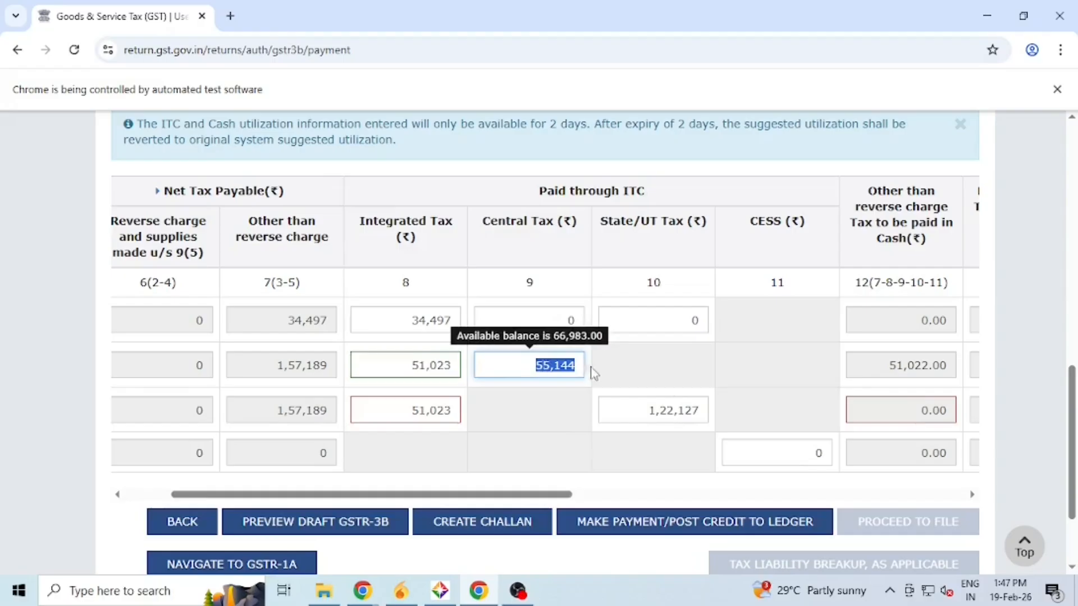
pyautogui.press('BackSpace')
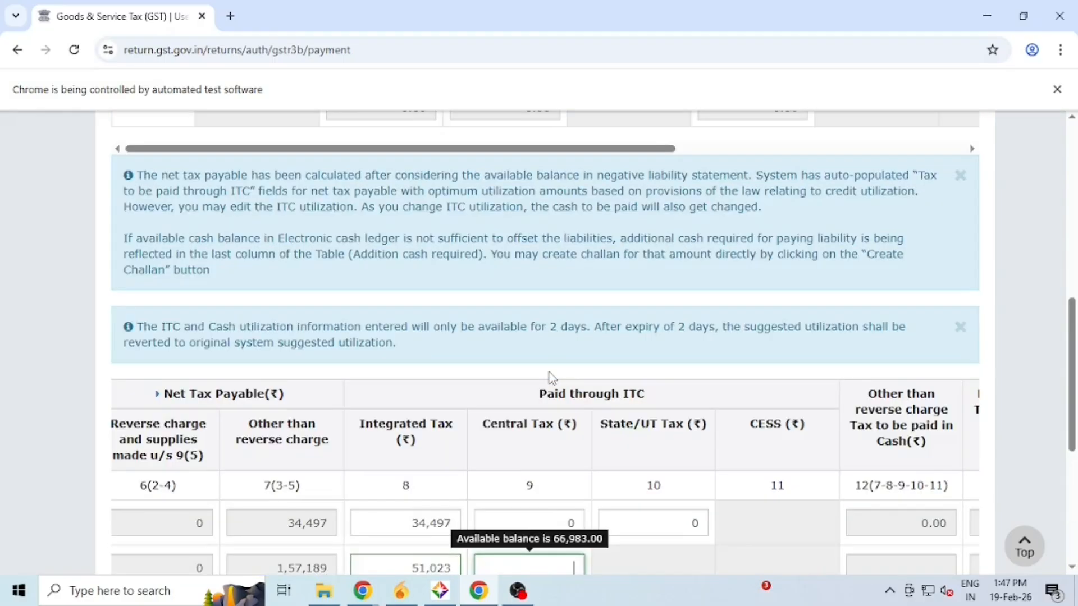
pyautogui.scroll(-4, 589, 382)
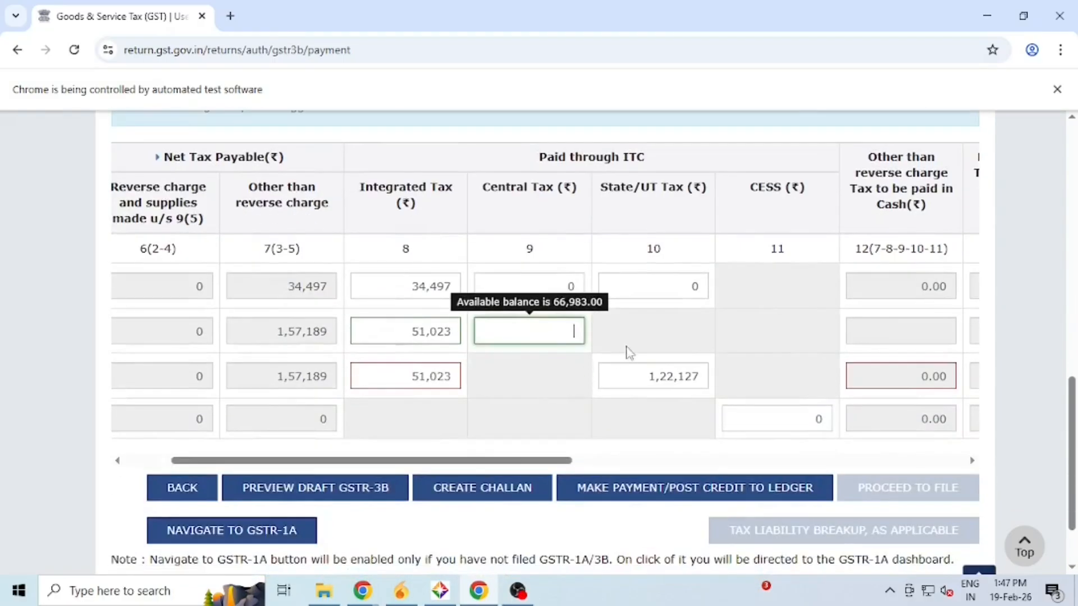
pyautogui.scroll(-7, 630, 351)
pyautogui.scroll(-6, 623, 389)
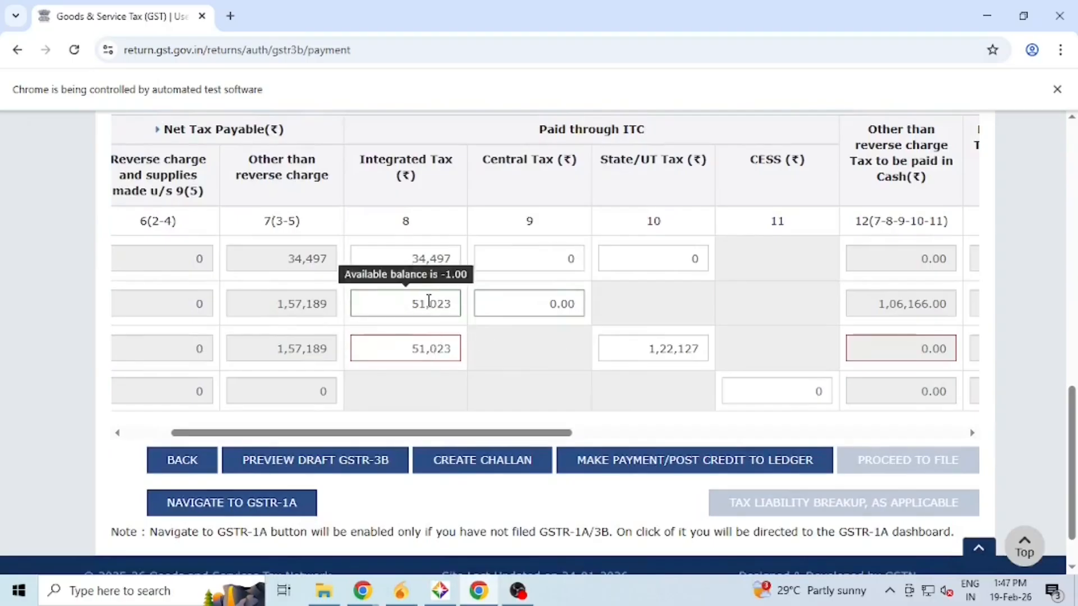
# - Change the State/UT IGST credit to 51,022 and clear the row-three State/UT ITC amount
pyautogui.click(450, 351)
pyautogui.scroll(4, 498, 361)
pyautogui.press('BackSpace')
pyautogui.write('2')
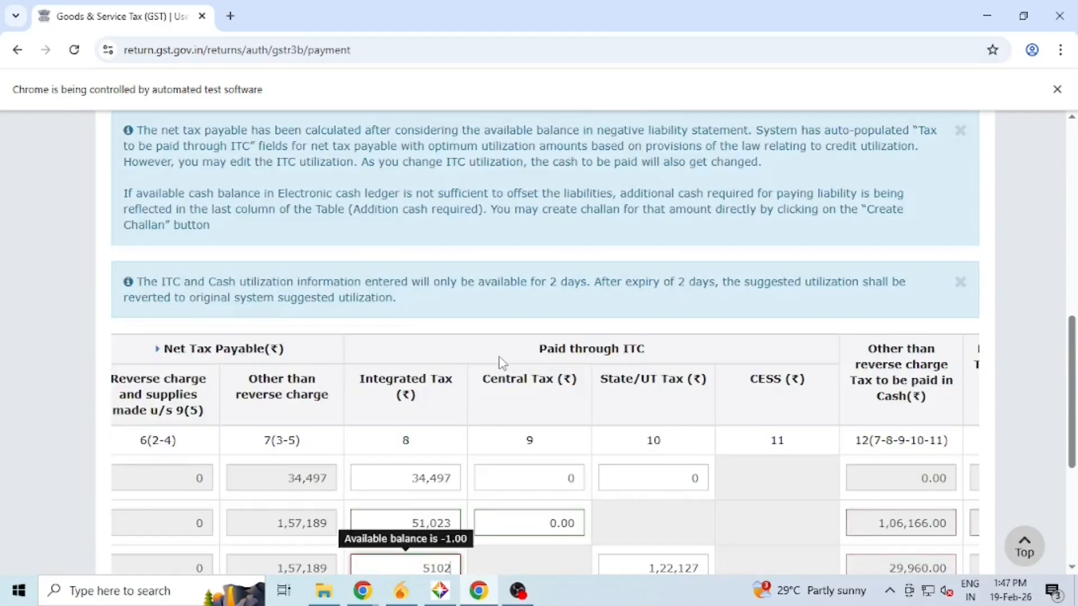
pyautogui.scroll(-3, 500, 361)
pyautogui.click(542, 408)
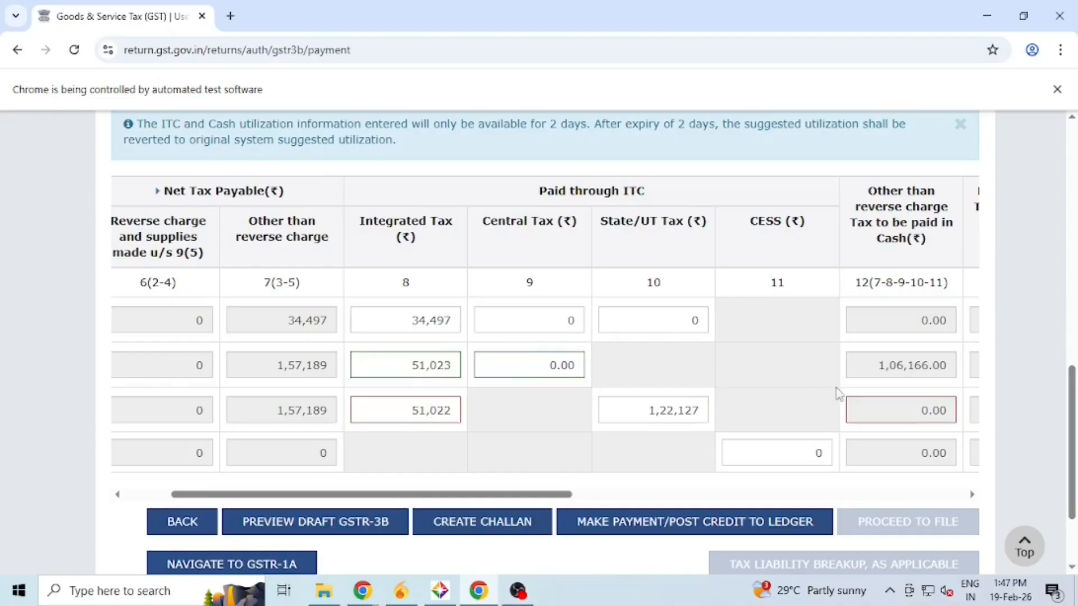
pyautogui.doubleClick(873, 367)
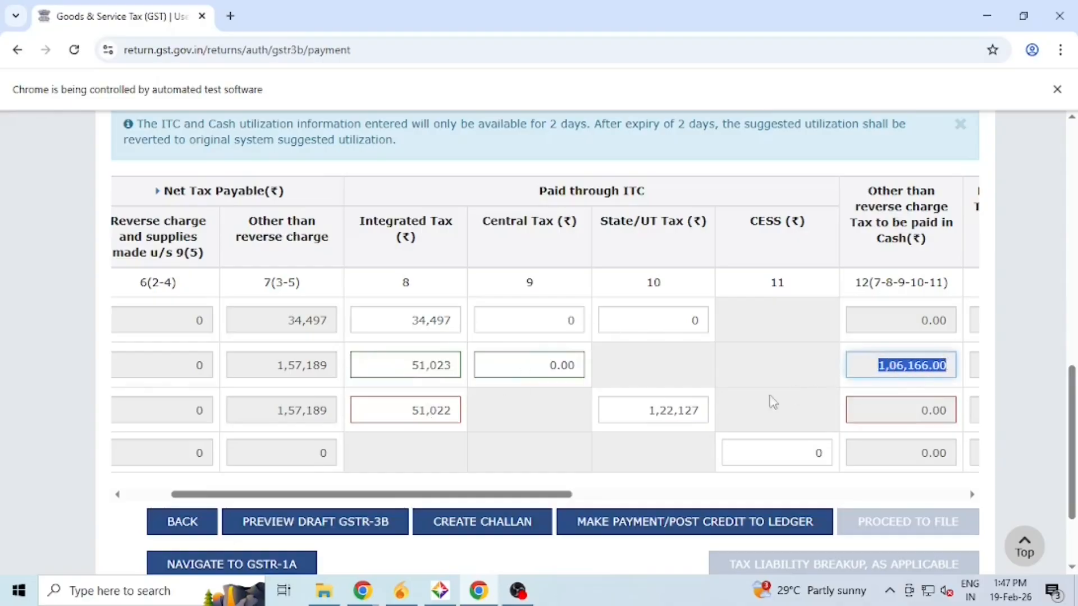
pyautogui.doubleClick(671, 412)
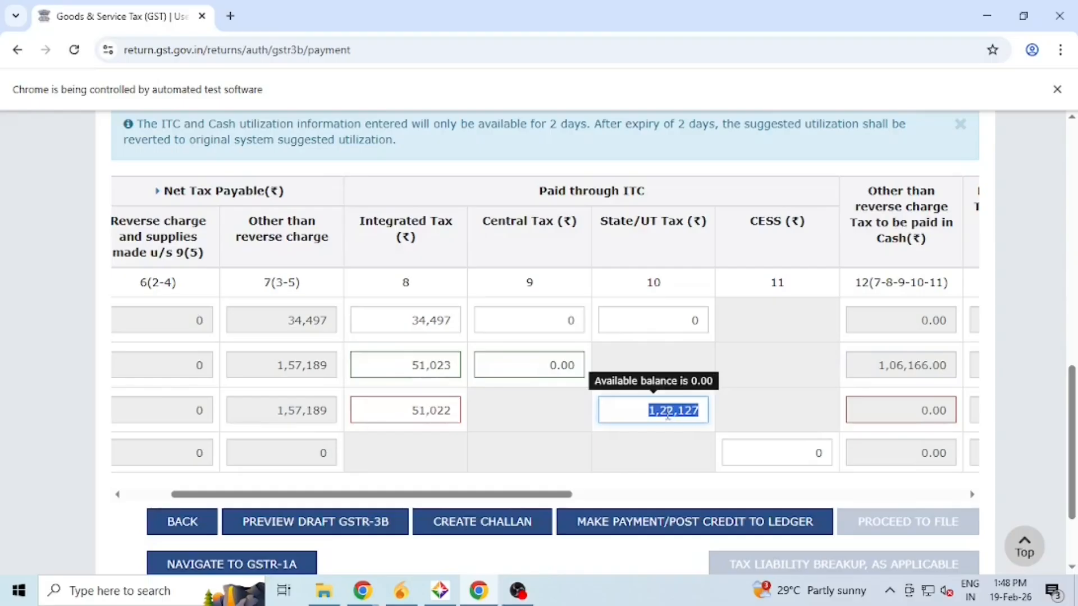
pyautogui.press('BackSpace')
pyautogui.scroll(3, 698, 434)
pyautogui.click(698, 434)
pyautogui.scroll(-11, 698, 434)
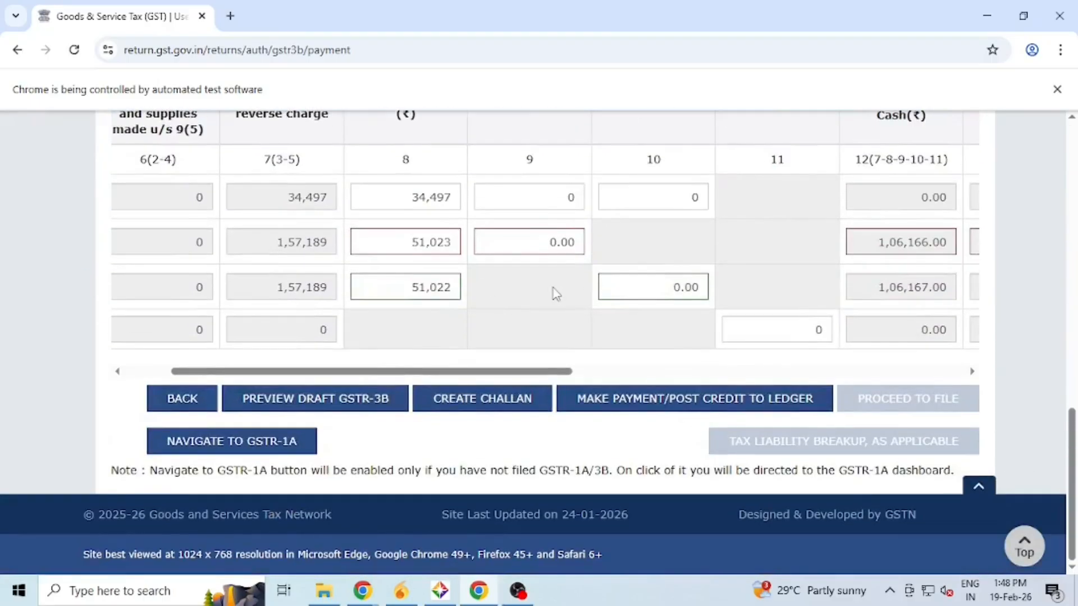
# - Set off 106166 Central Tax and 106167 State/UT Tax through ITC, leaving zero cash payable
pyautogui.moveTo(526, 242)
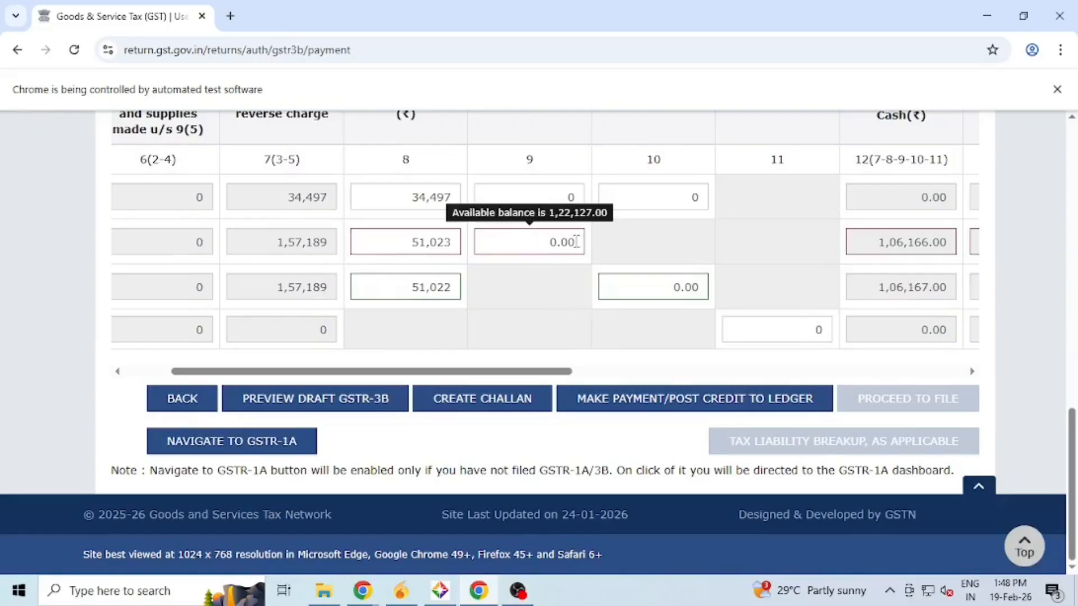
pyautogui.click(538, 240)
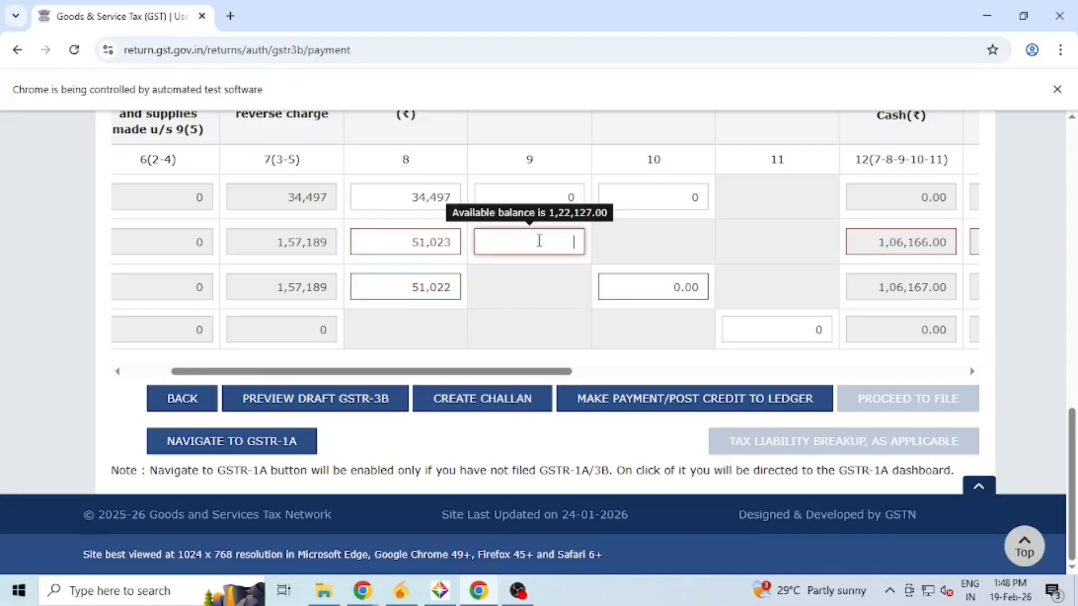
pyautogui.scroll(5, 539, 240)
pyautogui.write('106166')
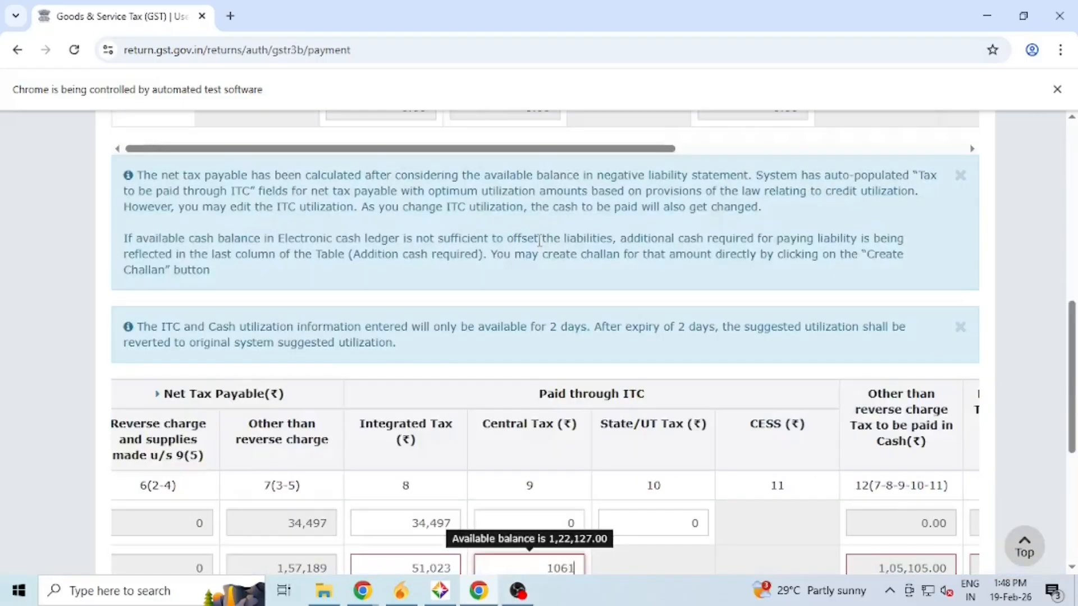
pyautogui.scroll(-4, 541, 252)
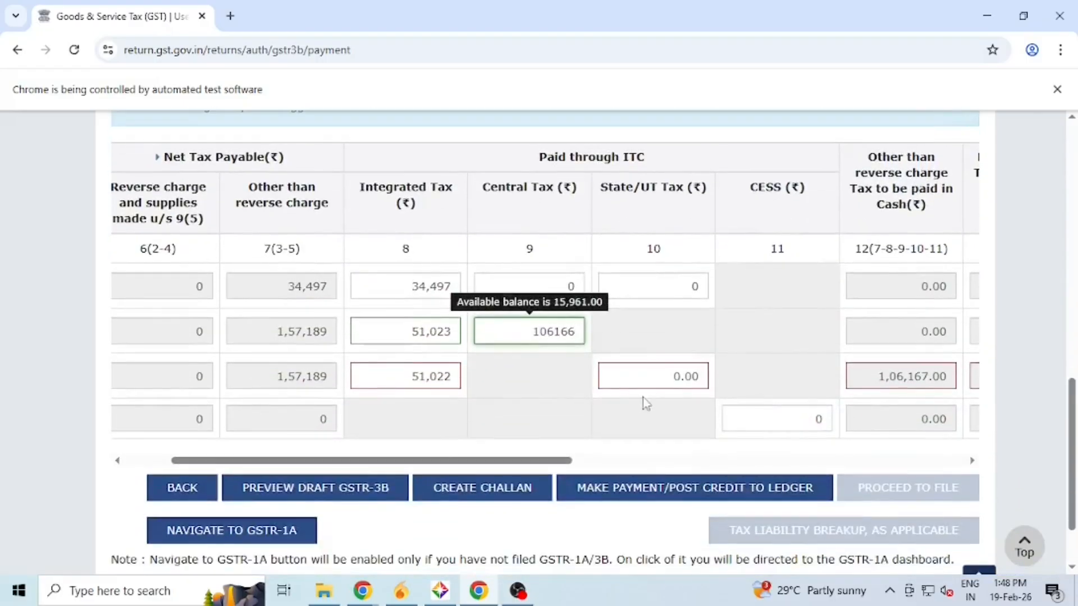
pyautogui.click(651, 375)
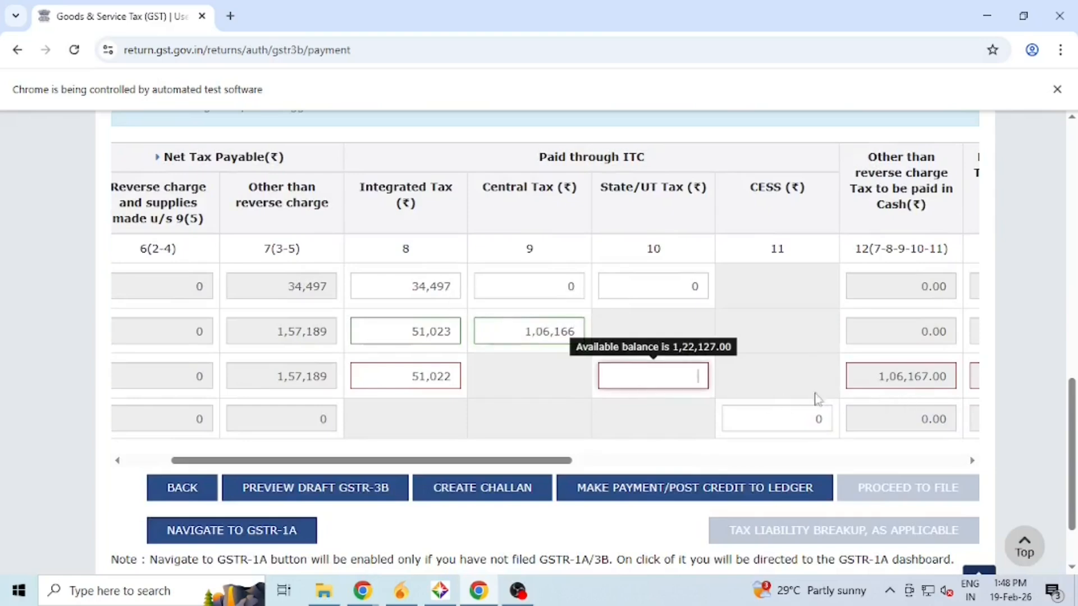
pyautogui.write('106167')
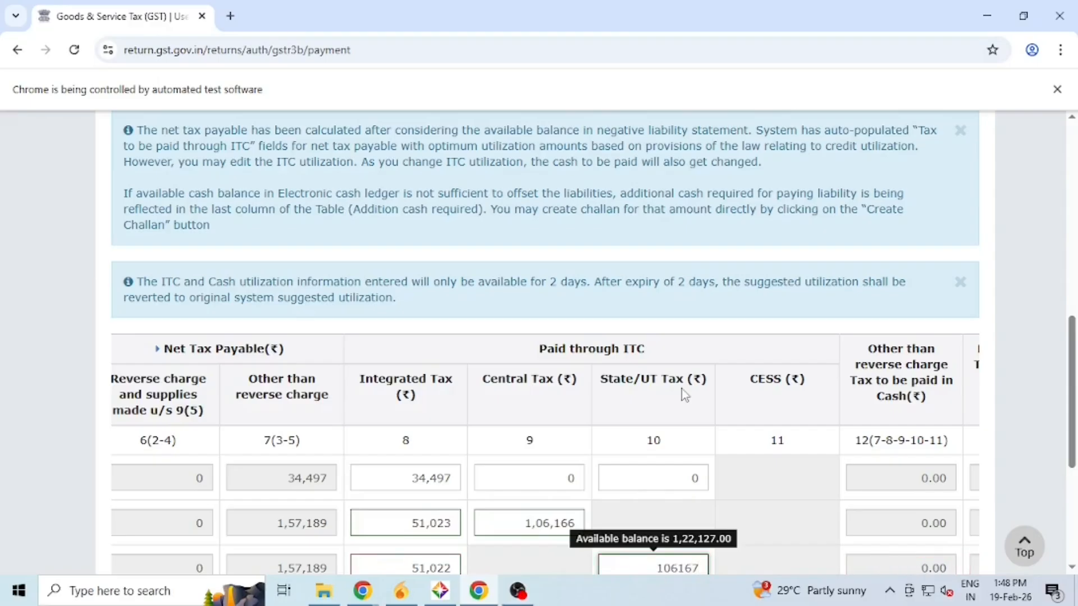
pyautogui.scroll(-4, 681, 389)
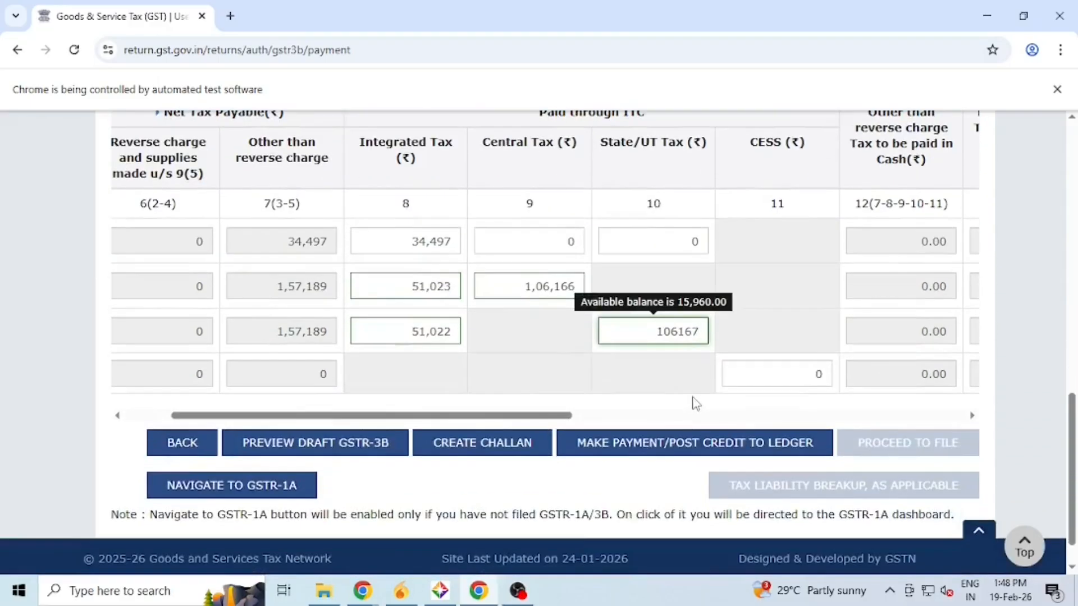
pyautogui.click(552, 349)
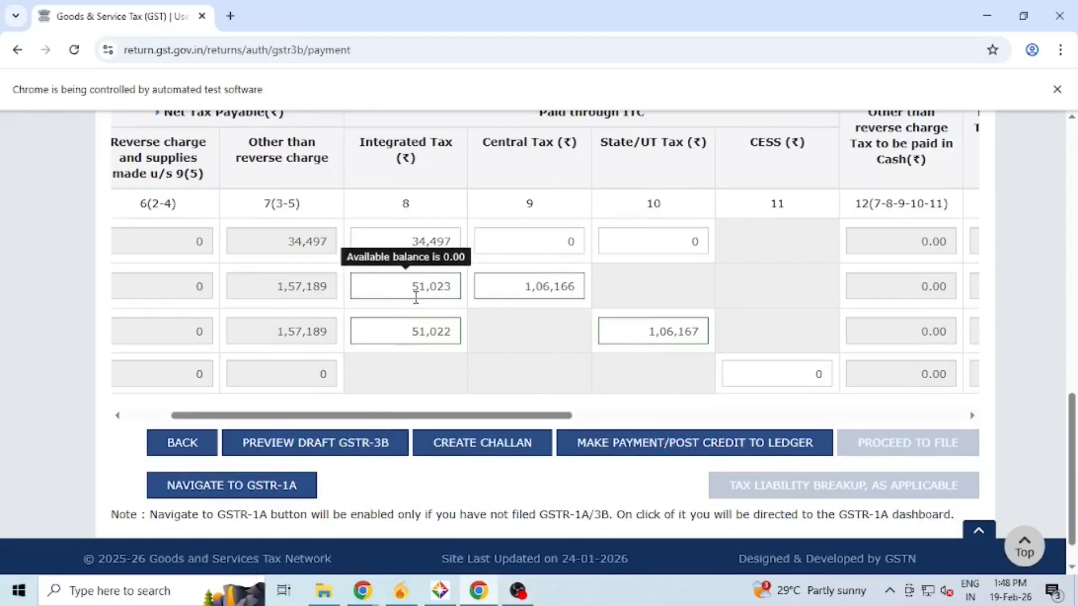
pyautogui.moveTo(521, 291)
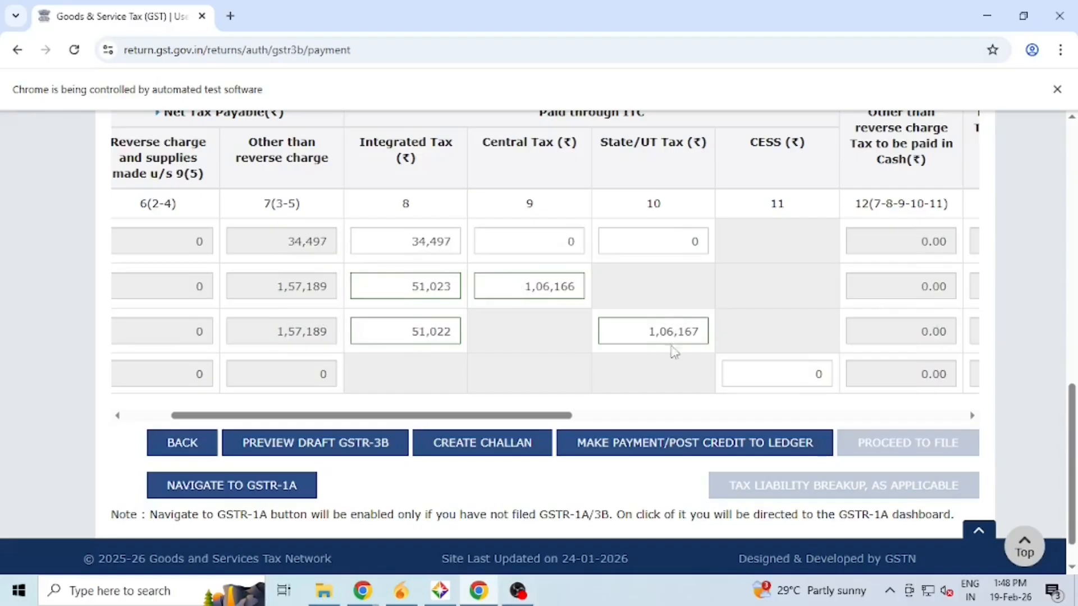
pyautogui.moveTo(668, 335)
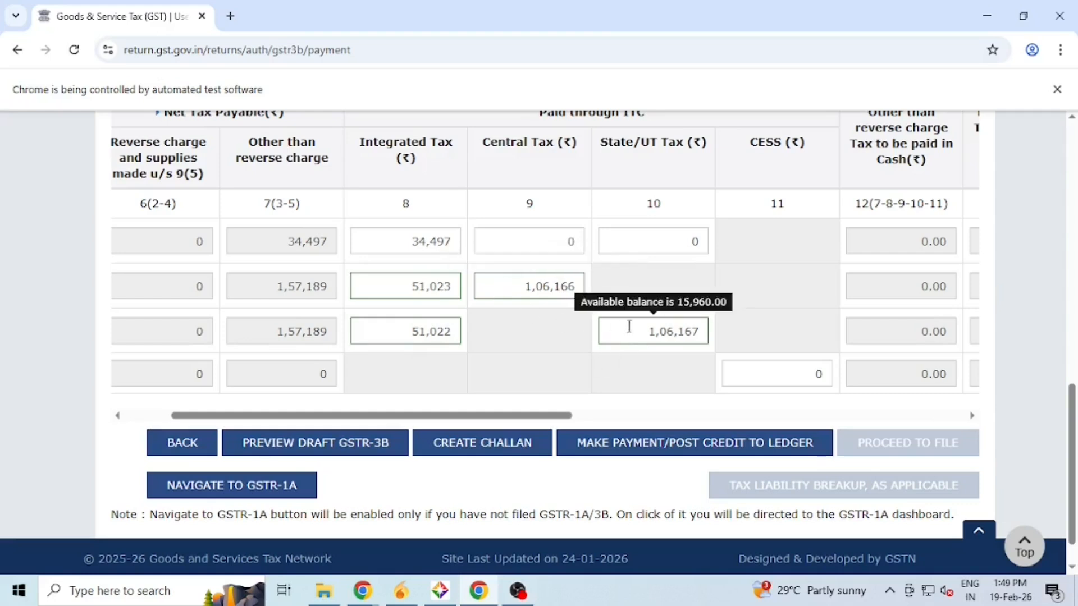
pyautogui.moveTo(442, 291)
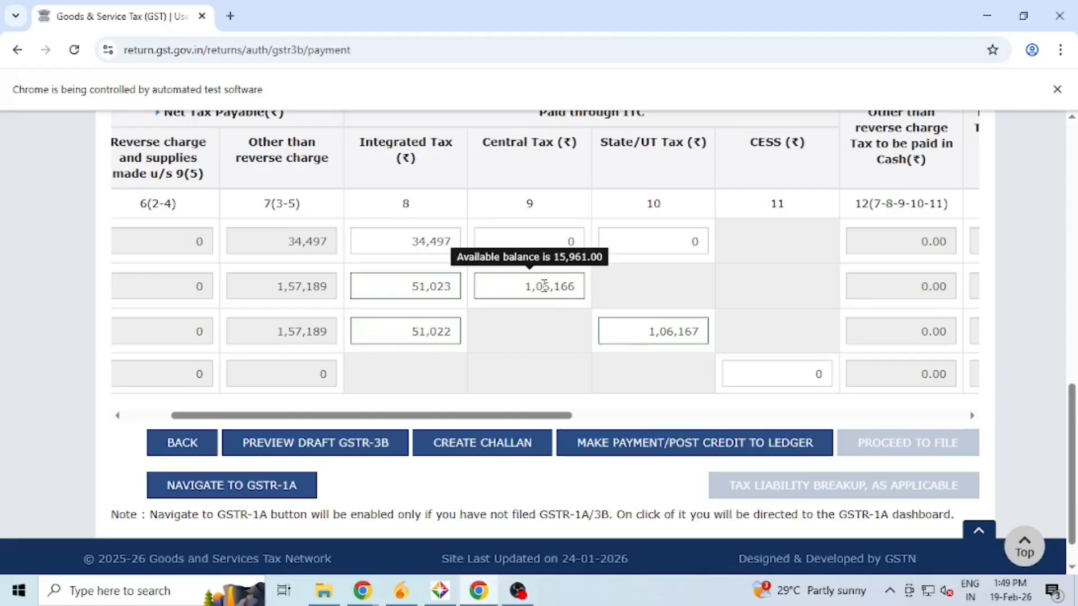
pyautogui.moveTo(289, 286); pyautogui.dragTo(317, 288)
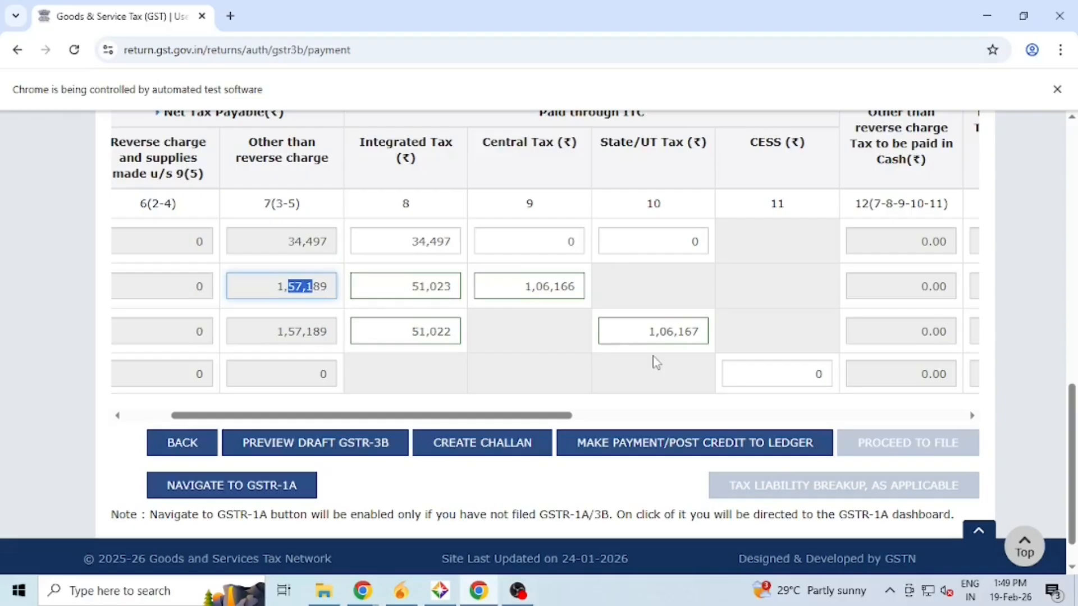
pyautogui.moveTo(611, 329)
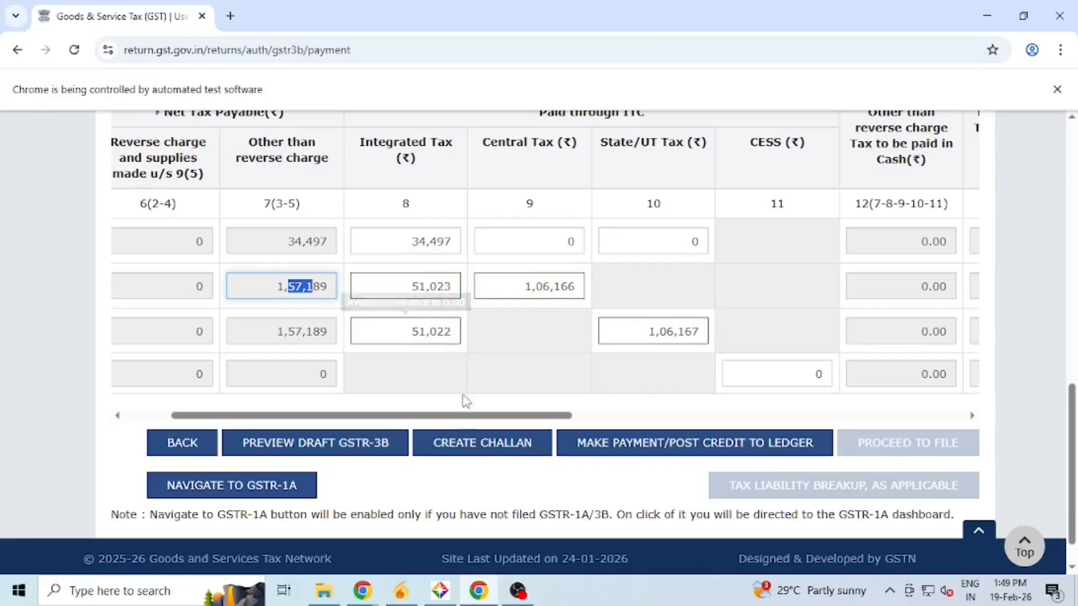
pyautogui.moveTo(457, 416); pyautogui.dragTo(530, 416)
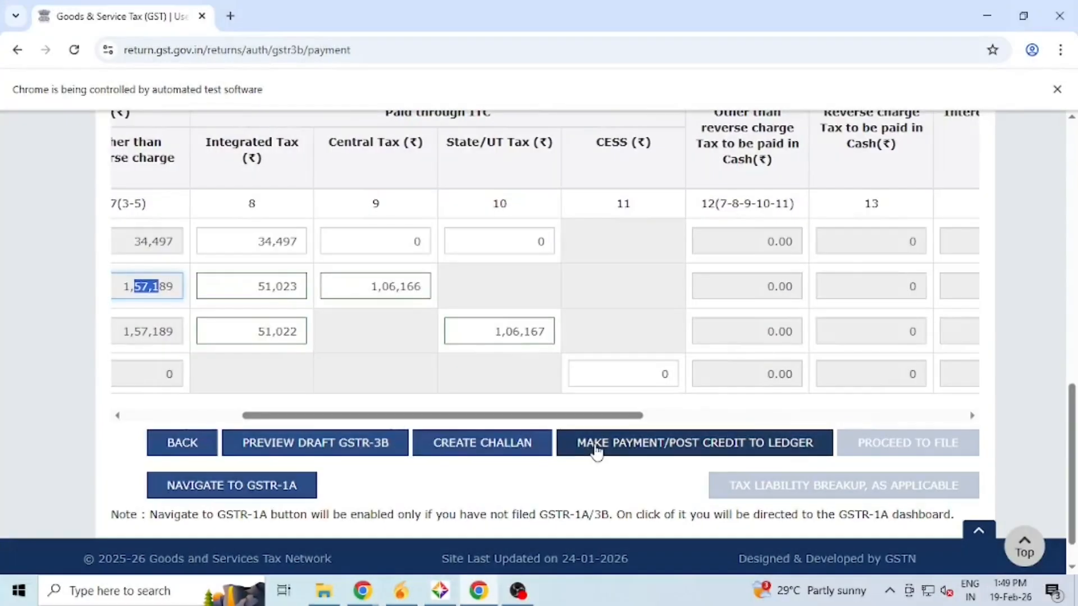
# - Post credit to ledger, accept the IMS points and confirm the irreversible offset of all liabilities
pyautogui.click(596, 450)
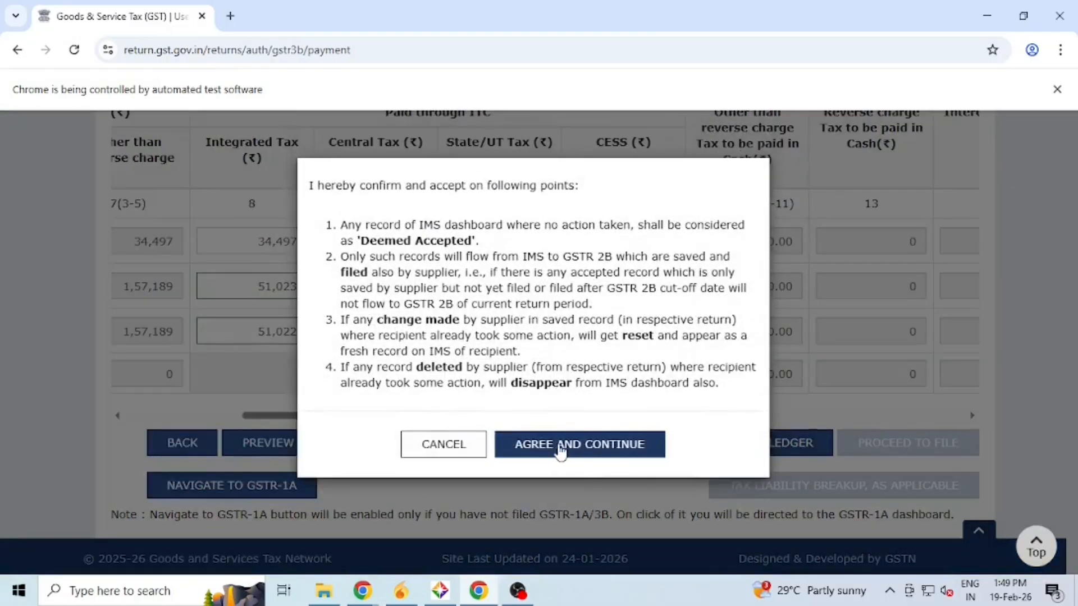
pyautogui.click(544, 446)
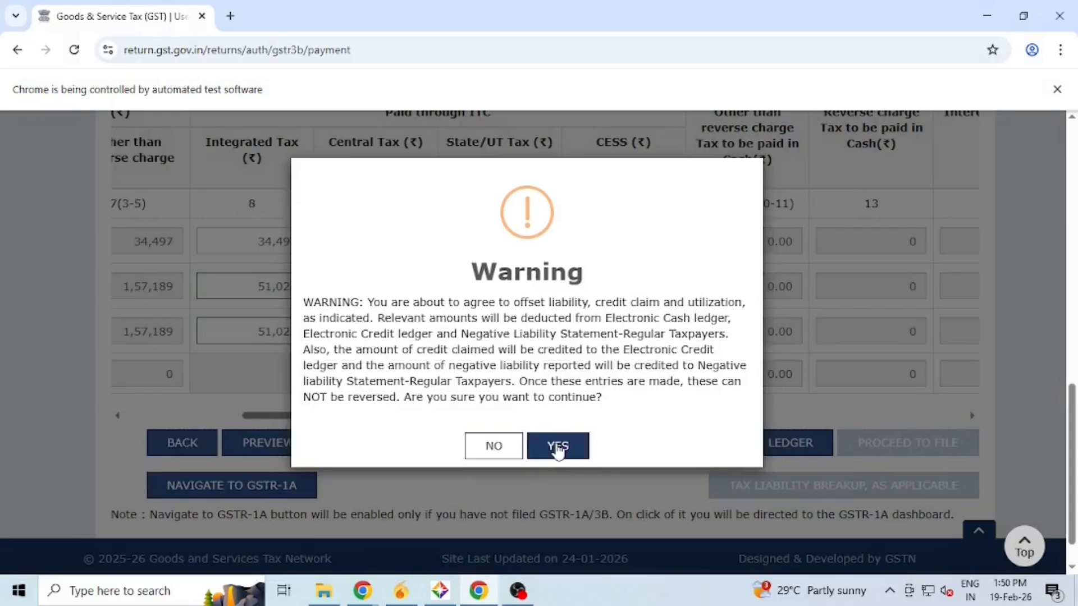
pyautogui.click(558, 449)
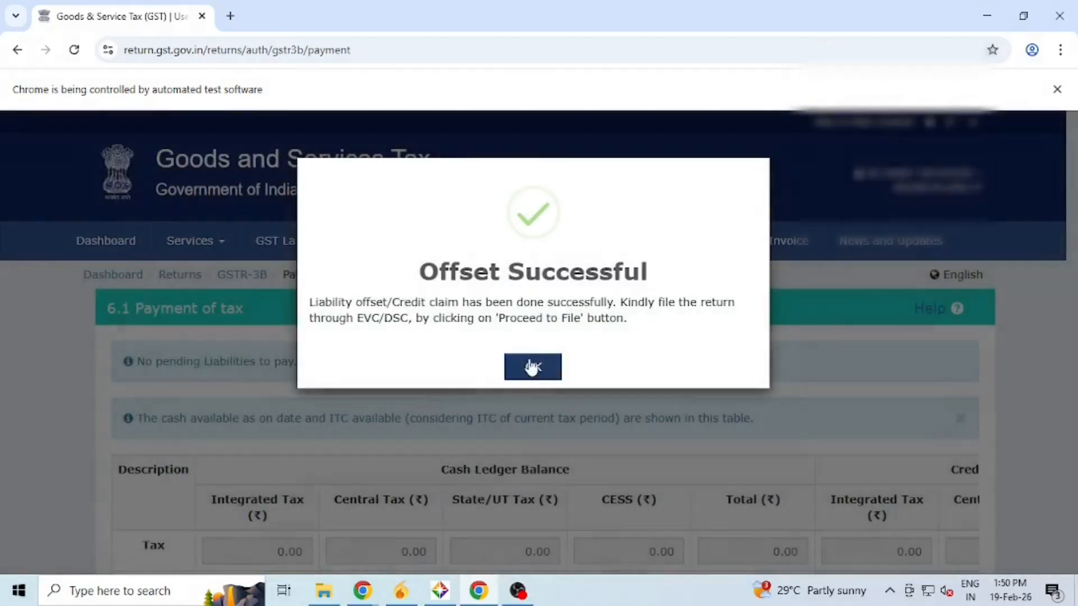
pyautogui.click(532, 368)
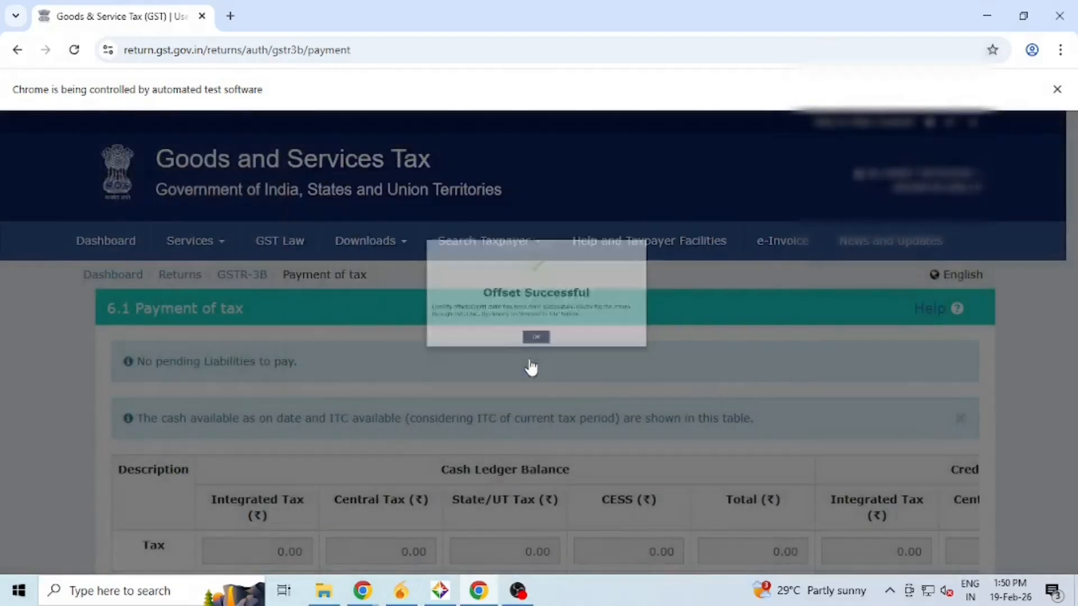
pyautogui.scroll(-5, 530, 364)
pyautogui.scroll(-10, 531, 362)
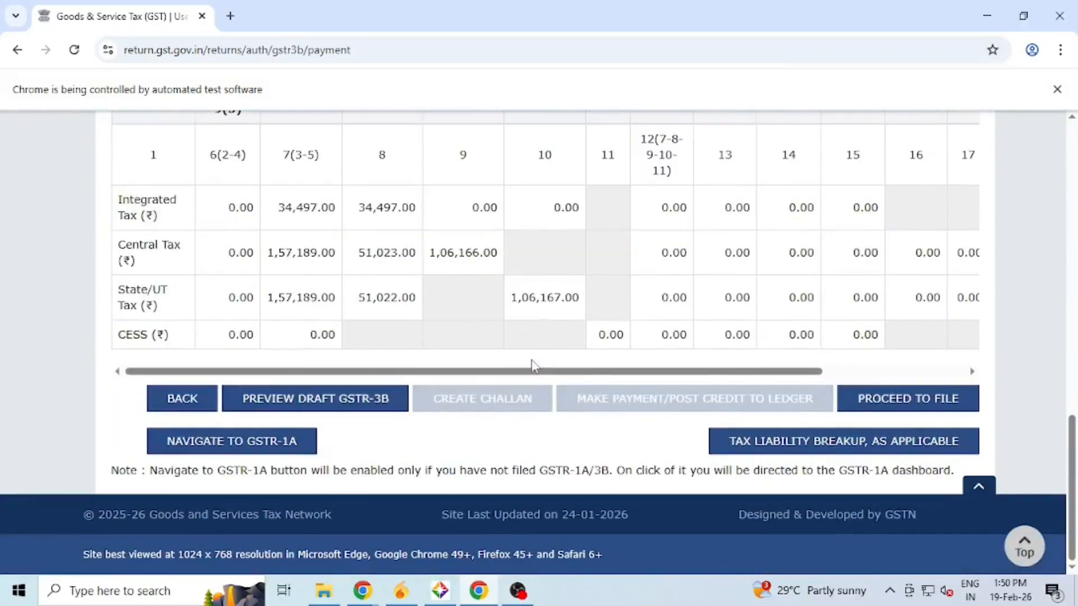
# - File the January GSTR-3B with EVC as the authorised signatory, verifying with the received OTP
pyautogui.click(877, 403)
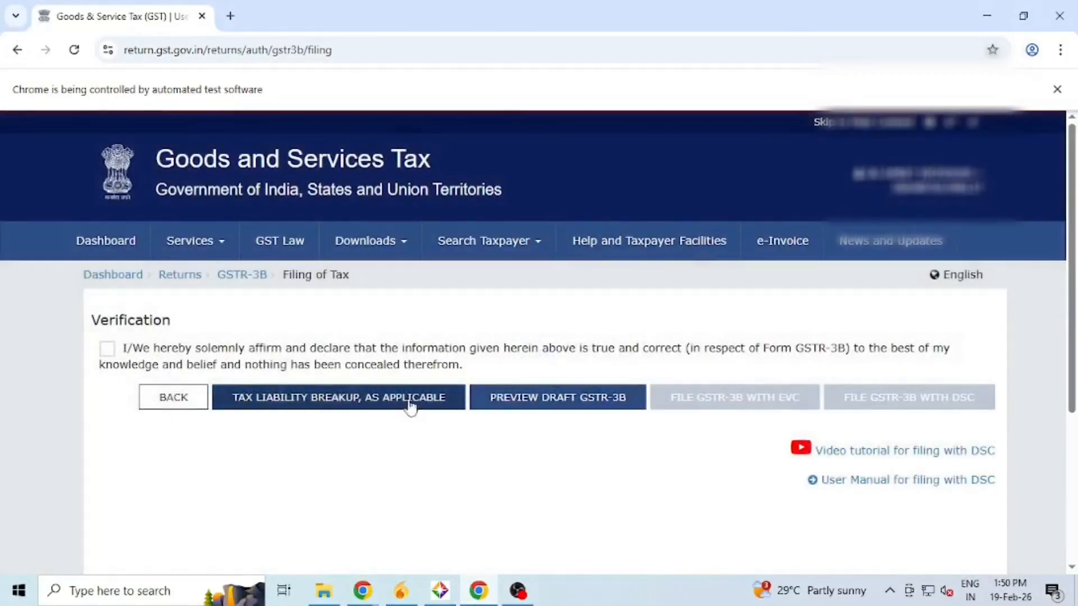
pyautogui.click(107, 348)
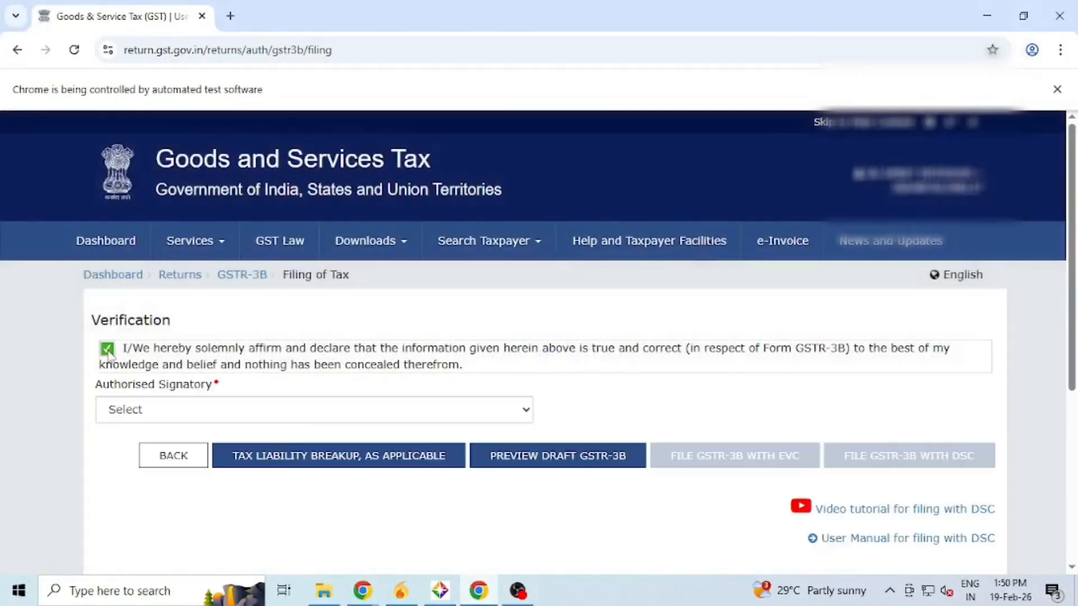
pyautogui.click(123, 418)
pyautogui.click(121, 453)
pyautogui.click(735, 464)
pyautogui.click(498, 340)
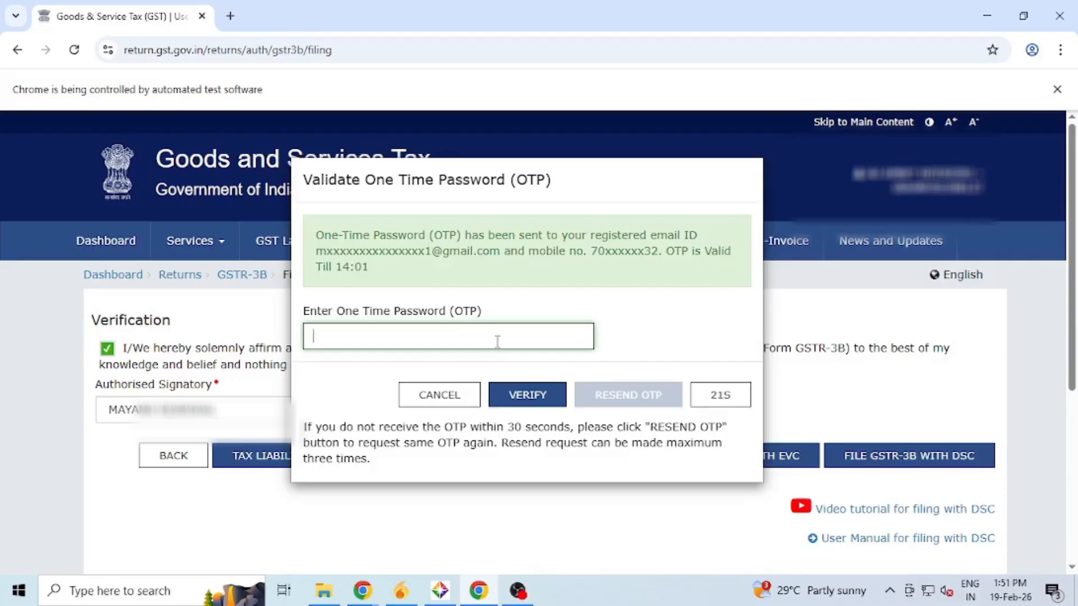
pyautogui.write('111111')
pyautogui.click(514, 388)
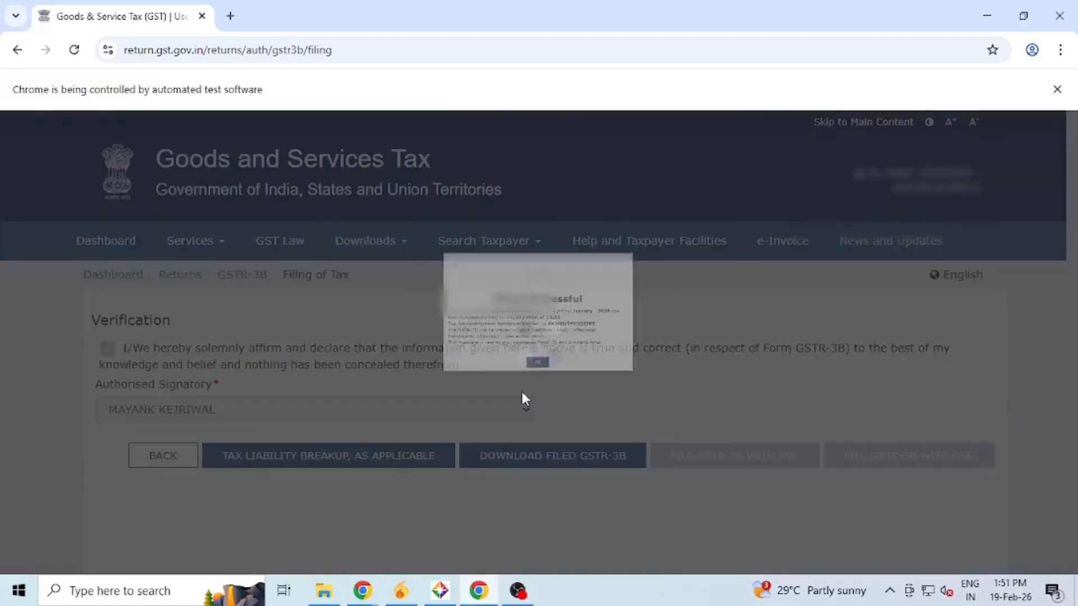